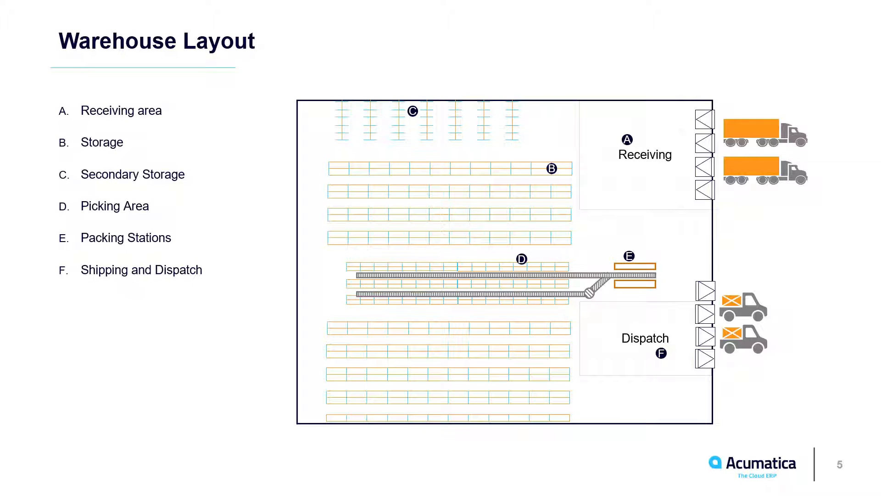
pyautogui.press('Right')
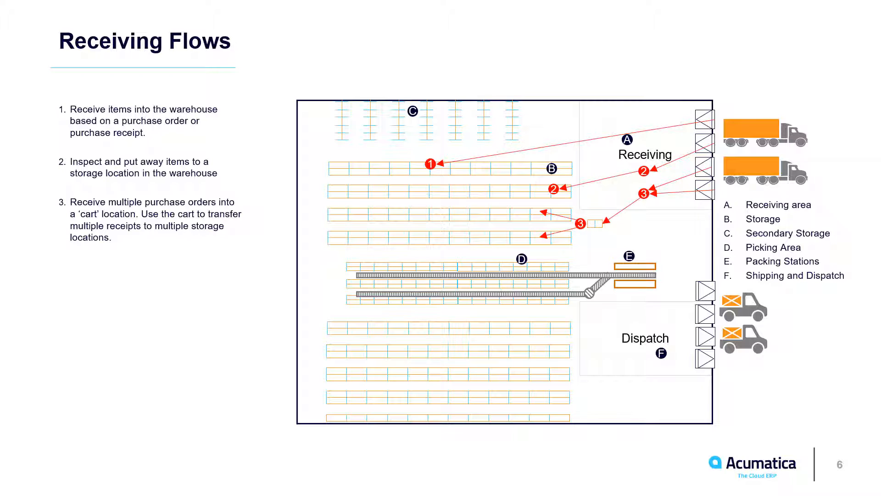
# Switch to Acumatica in the browser and list the overdue PO receipts from the Receiving Clerk dashboard
pyautogui.hotkey('alt', 'Tab')
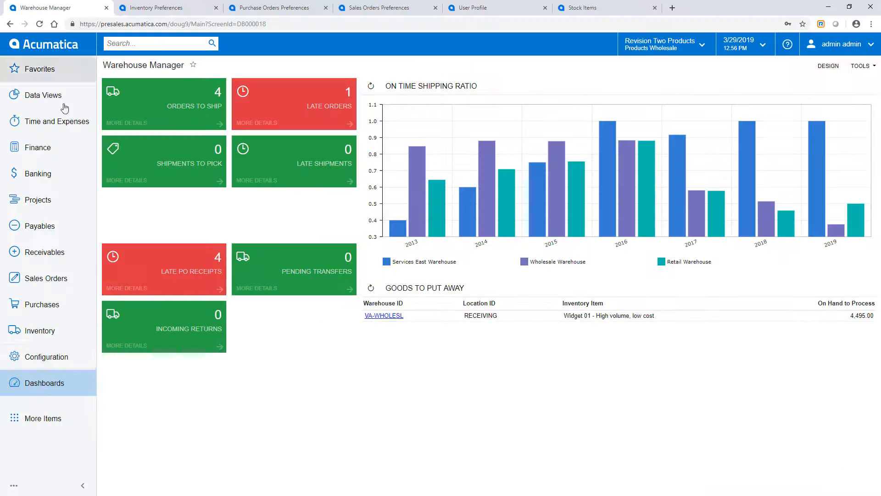
pyautogui.click(43, 384)
pyautogui.click(426, 174)
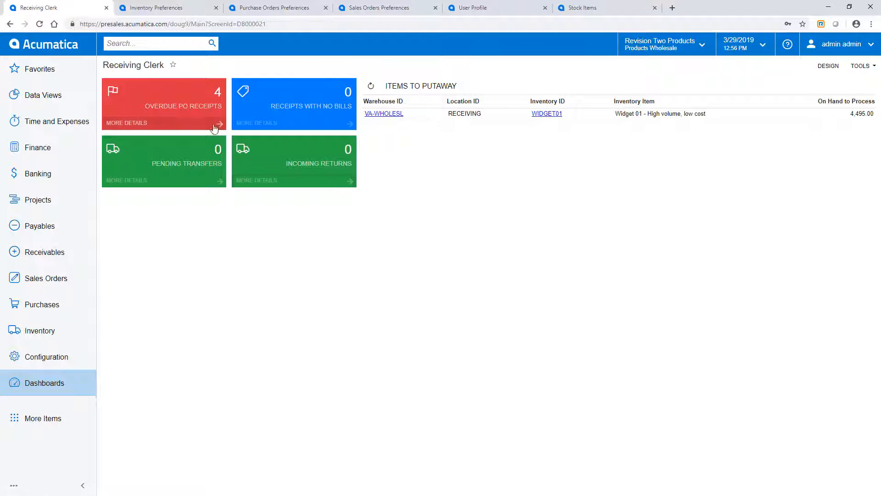
pyautogui.click(185, 108)
# Show the document details of the purchase order described as "PO 1 - receive and putaway in 1 step" beside the list
pyautogui.click(230, 202)
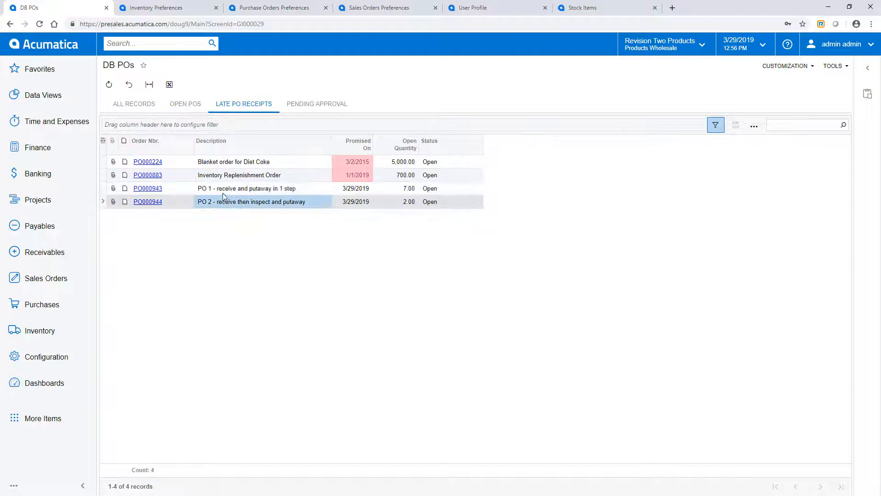
pyautogui.click(225, 189)
pyautogui.click(868, 94)
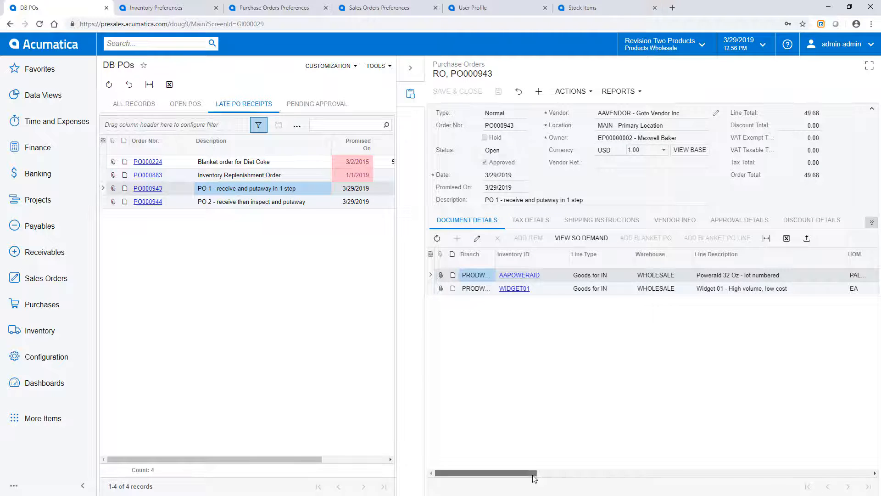
pyautogui.moveTo(535, 474)
pyautogui.mouseDown()
pyautogui.moveTo(583, 475)
pyautogui.moveTo(530, 473)
pyautogui.mouseUp()
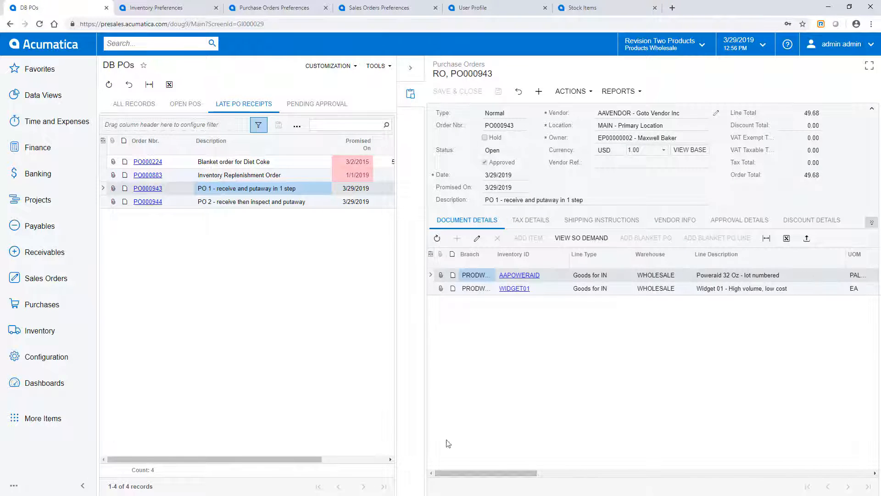
# Switch to the mobile Receive and Put Away screen, enter the PO 1 order number to start its receipt, and select item AAPOWERAID
pyautogui.hotkey('alt', 'Tab')
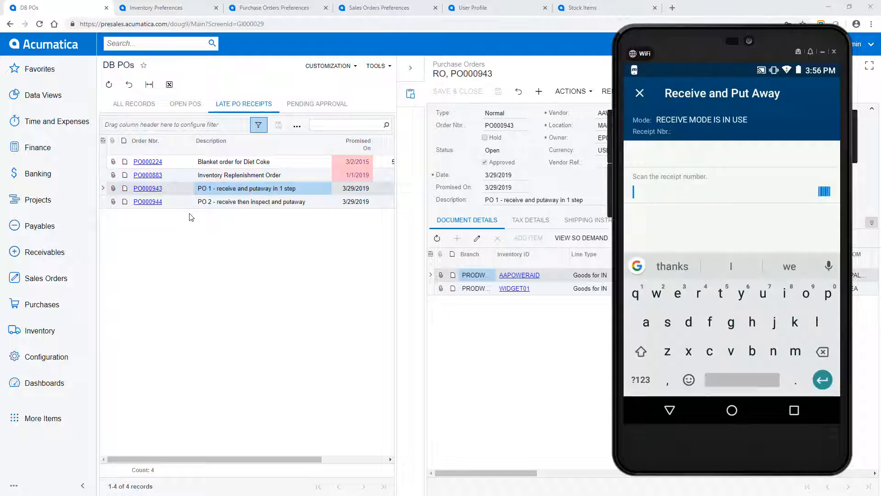
pyautogui.write('po000943')
pyautogui.press('Return')
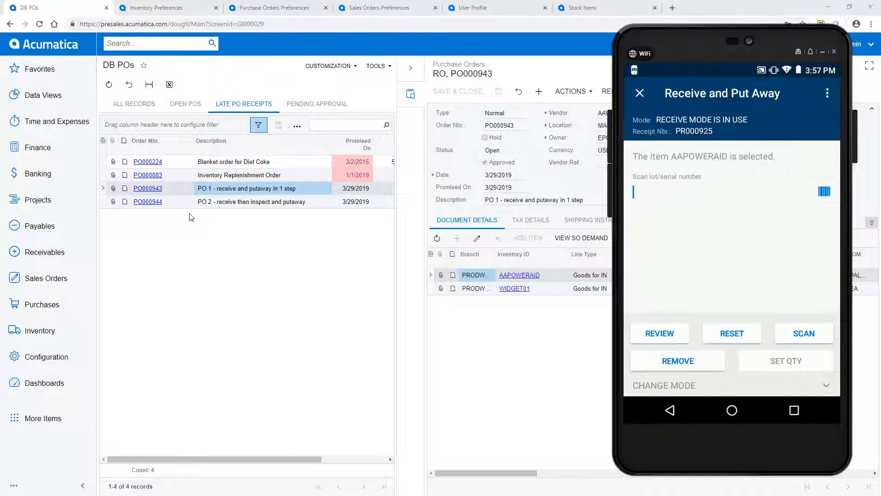
# Review the barcode cross-references by unit of measure for stock item AAPOWERAID in the browser
pyautogui.click(582, 8)
pyautogui.click(529, 157)
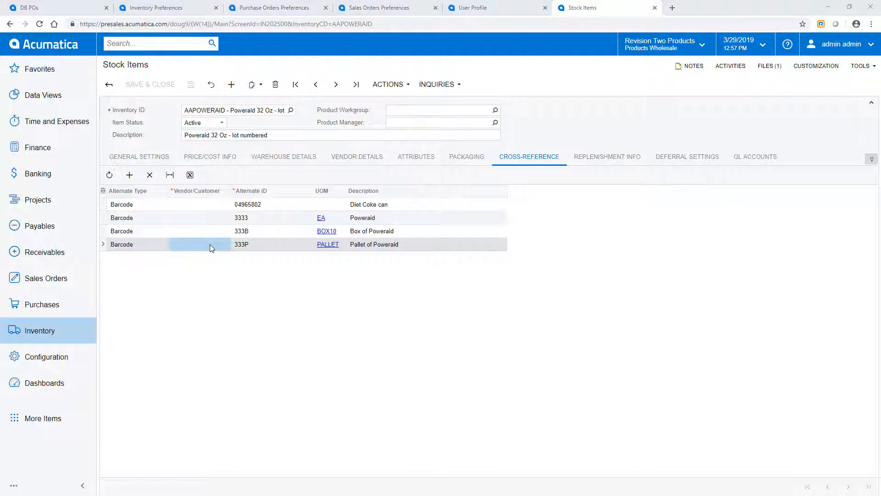
# Return to the mobile app and receive AAPOWERAID with lot/serial number SRN0001 into location R1S1
pyautogui.hotkey('alt', 'Tab')
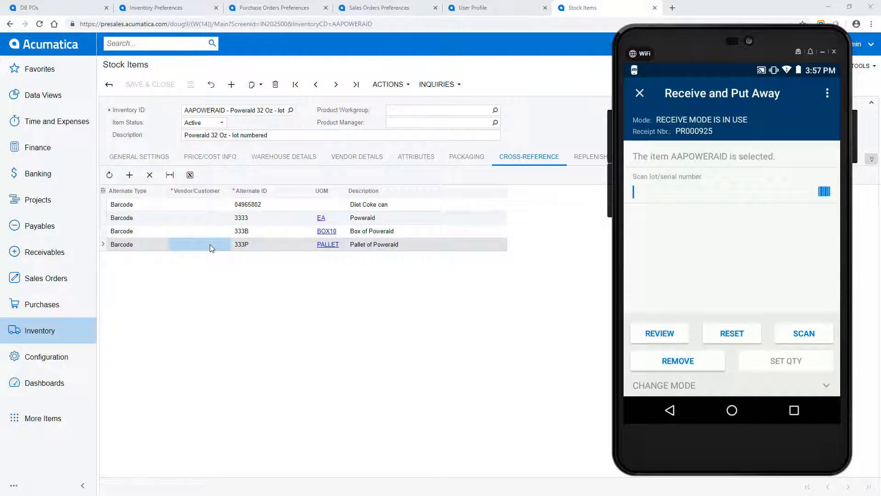
pyautogui.write('SRN0001')
pyautogui.press('Return')
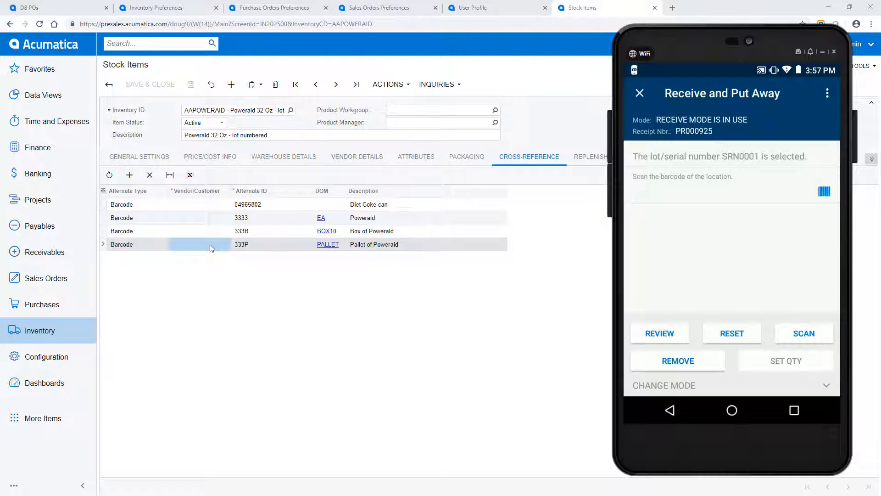
pyautogui.write('R1S1')
pyautogui.press('Return')
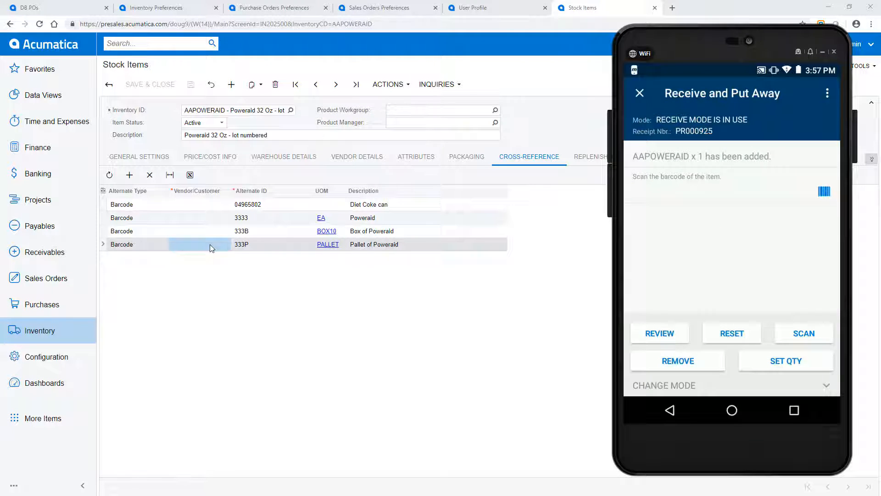
# Receive WIDGET01 using barcode 5555 into location R1S1 and complete the PO 1 receipt
pyautogui.write('5555')
pyautogui.press('Return')
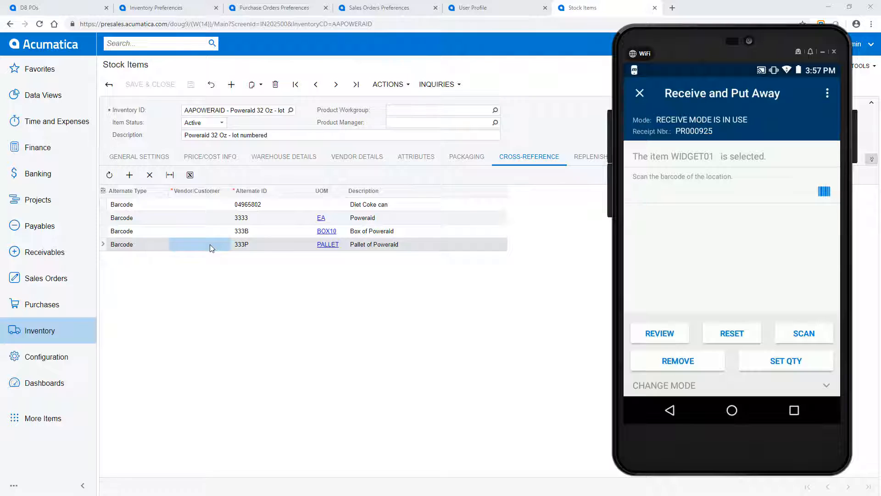
pyautogui.write('R1S1')
pyautogui.press('Return')
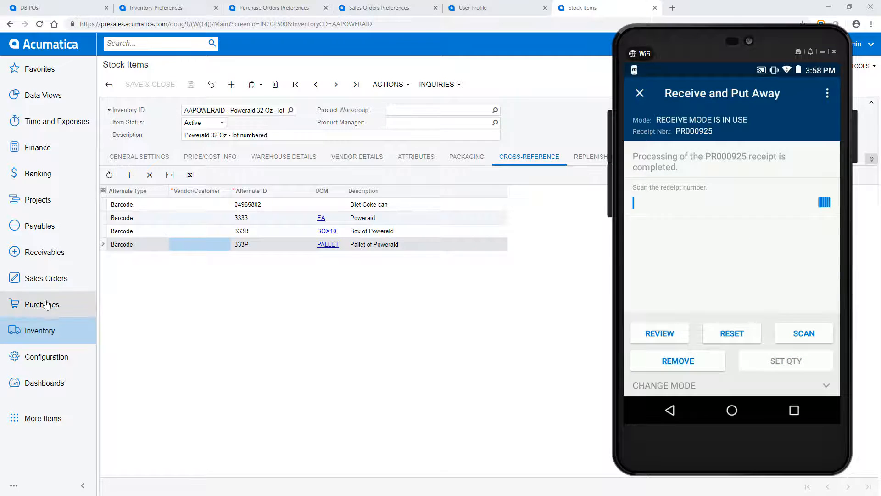
# Open Purchase Receipts in a separate browser tab and review the receipt lines created for PO 1
pyautogui.click(33, 307)
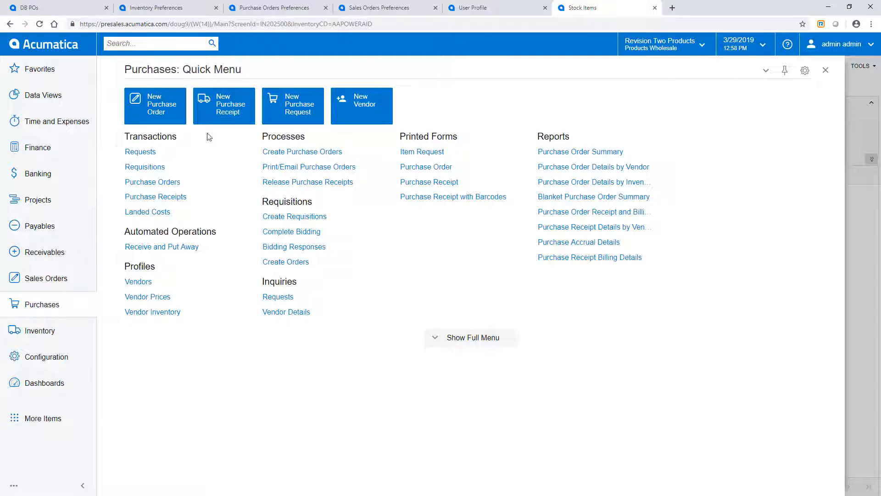
pyautogui.rightClick(221, 110)
pyautogui.click(232, 135)
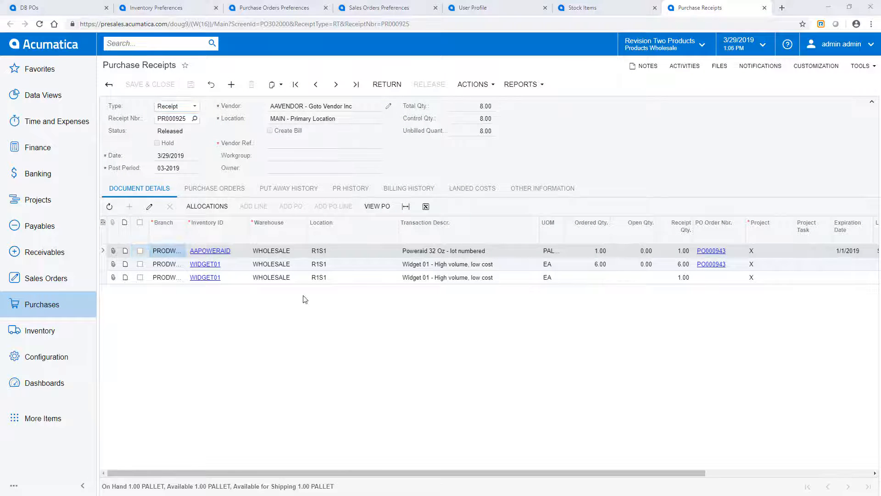
# Return to the late PO receipts list and show the details of "PO 2 - receive then inspect and putaway"
pyautogui.click(65, 10)
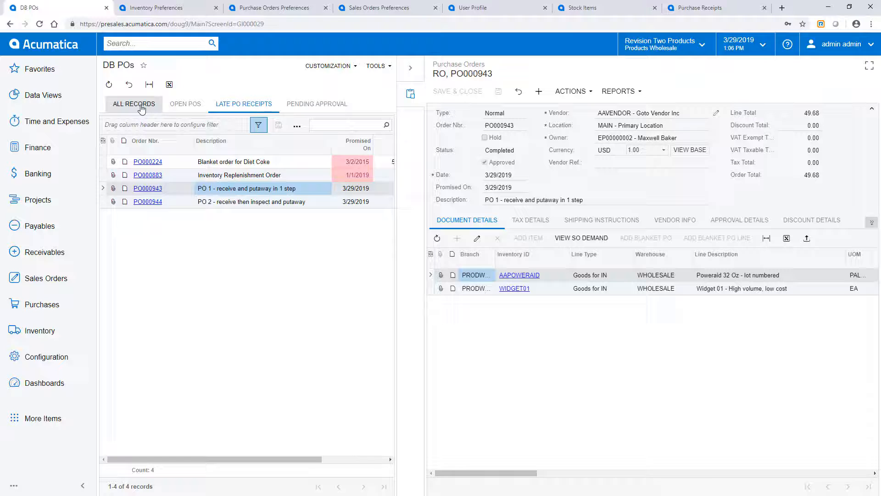
pyautogui.click(241, 202)
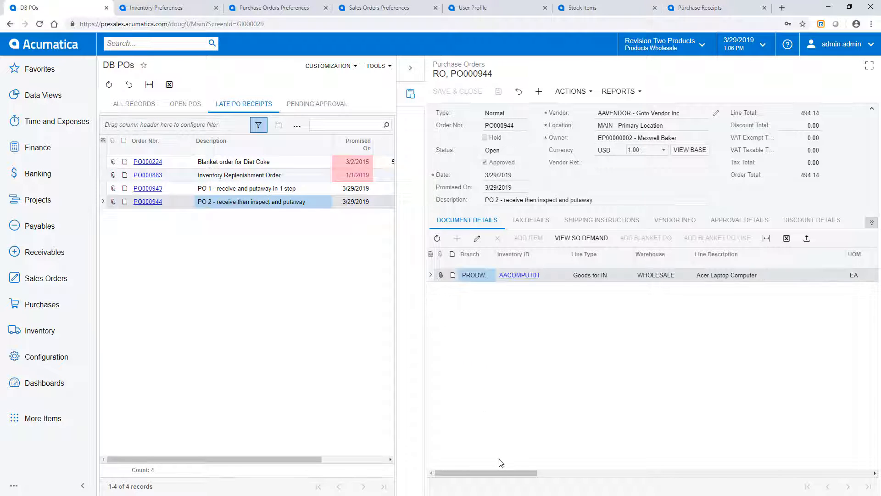
pyautogui.moveTo(504, 473); pyautogui.dragTo(477, 472)
# Enable Use Single Receiving Location and Use Default Receiving Location in Purchase Orders Preferences and save the settings
pyautogui.click(257, 13)
pyautogui.click(171, 437)
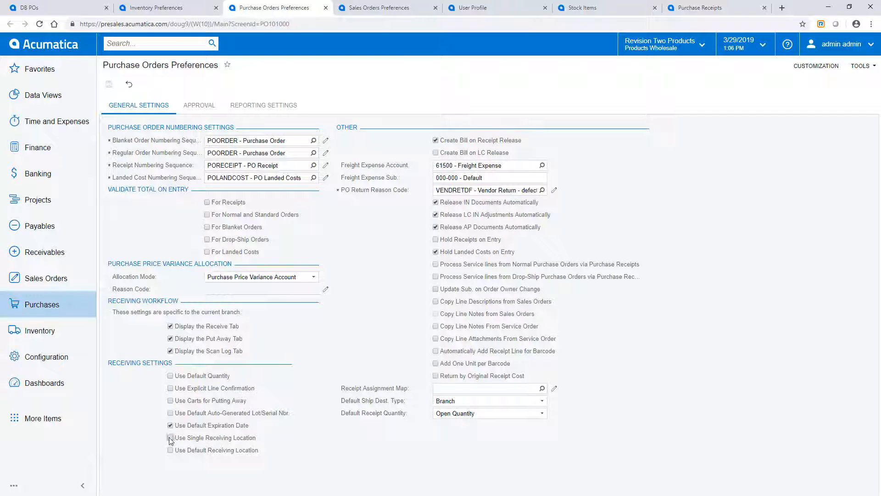
pyautogui.click(170, 450)
pyautogui.click(108, 84)
# Return to the late PO list, switch to the mobile app and start a receipt by entering the PO 2 order number
pyautogui.click(64, 13)
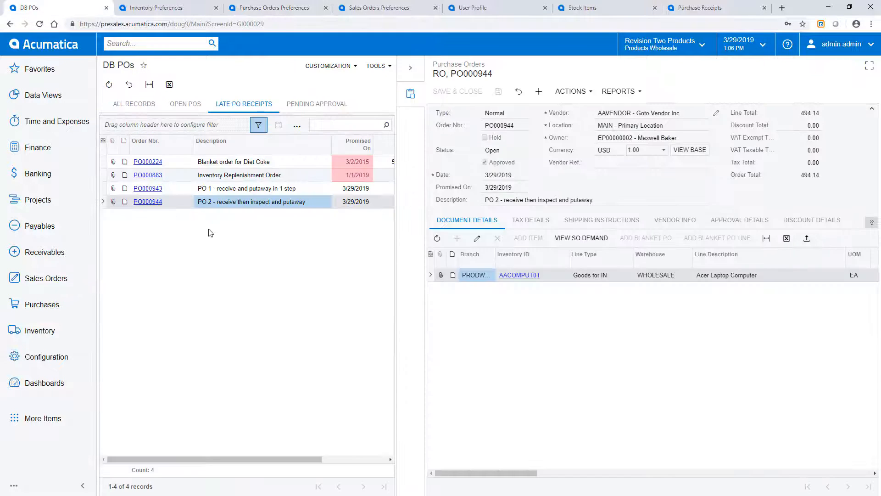
pyautogui.hotkey('alt', 'Tab')
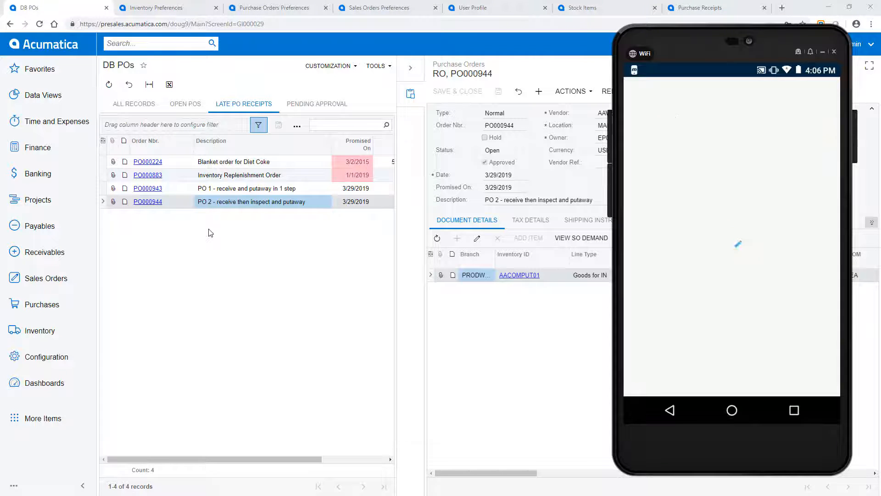
pyautogui.write('po000944')
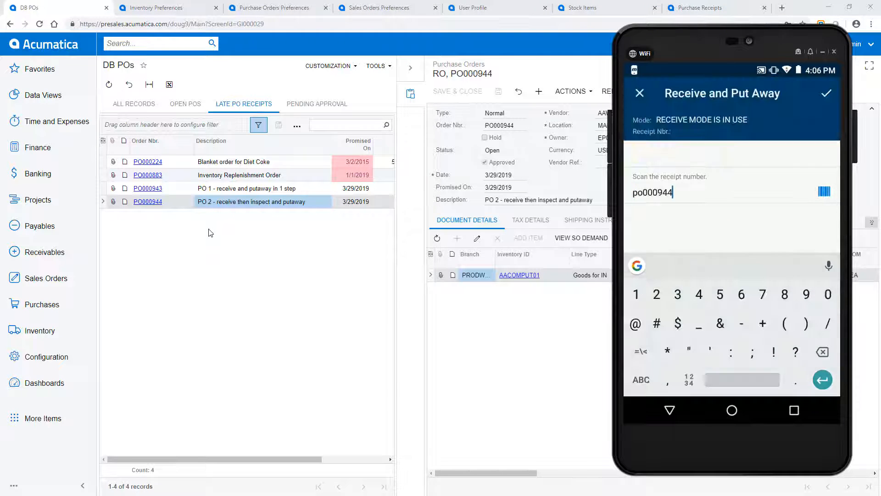
pyautogui.press('Return')
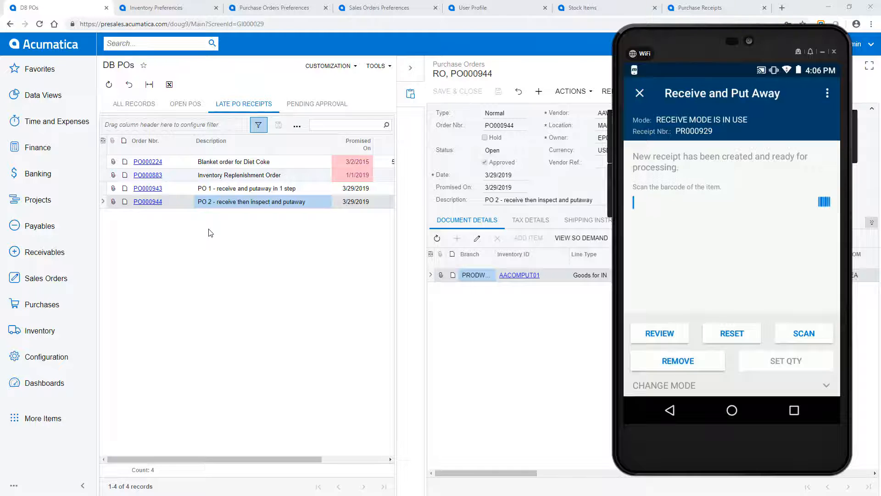
# Receive two AACOMPUT01 units using barcode 1111, complete the receipt, and set the mobile app to Put Away mode
pyautogui.write('1111')
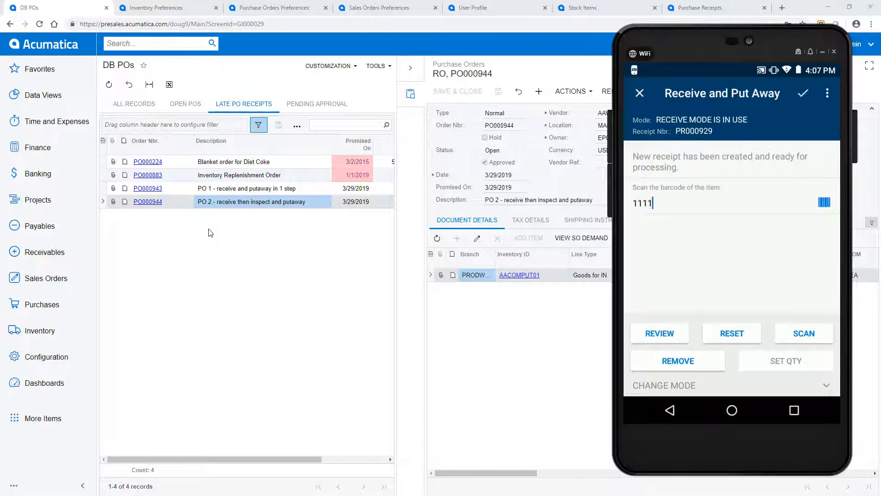
pyautogui.press('Return')
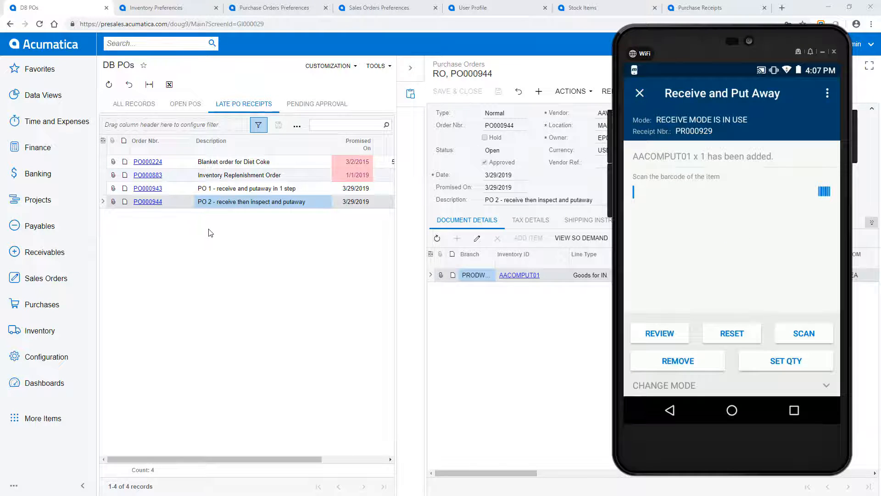
pyautogui.write('1111')
pyautogui.press('Return')
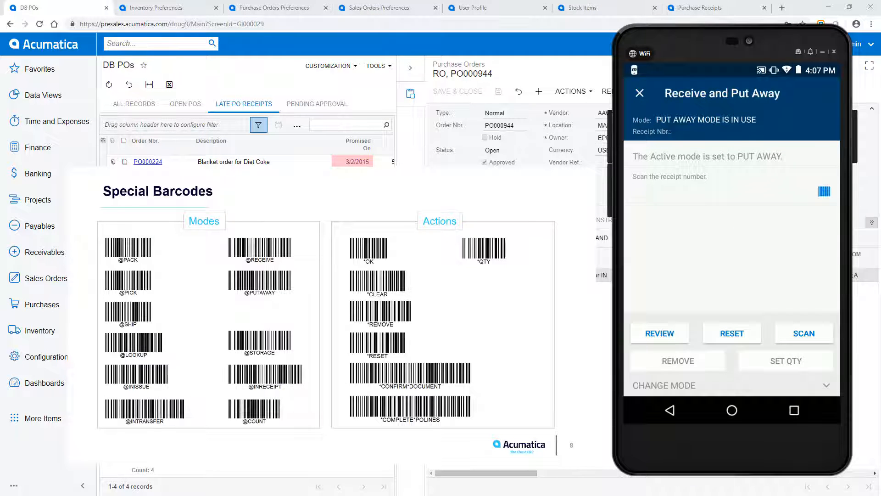
# Show the PO History of PO 2 in the browser and refresh it to find its purchase receipt number
pyautogui.click(541, 294)
pyautogui.click(869, 224)
pyautogui.click(840, 236)
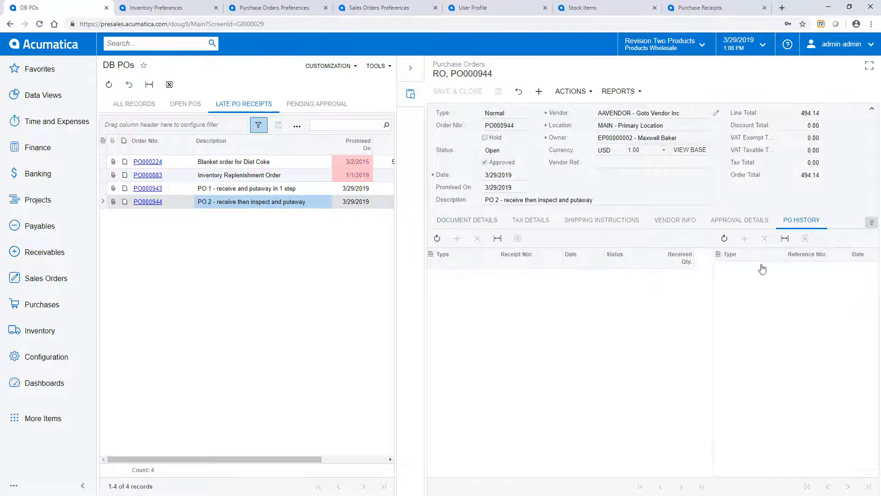
pyautogui.click(437, 238)
# Switch to the mobile app in Put Away mode and load PO 2's receipt by entering its receipt number
pyautogui.hotkey('alt', 'Tab')
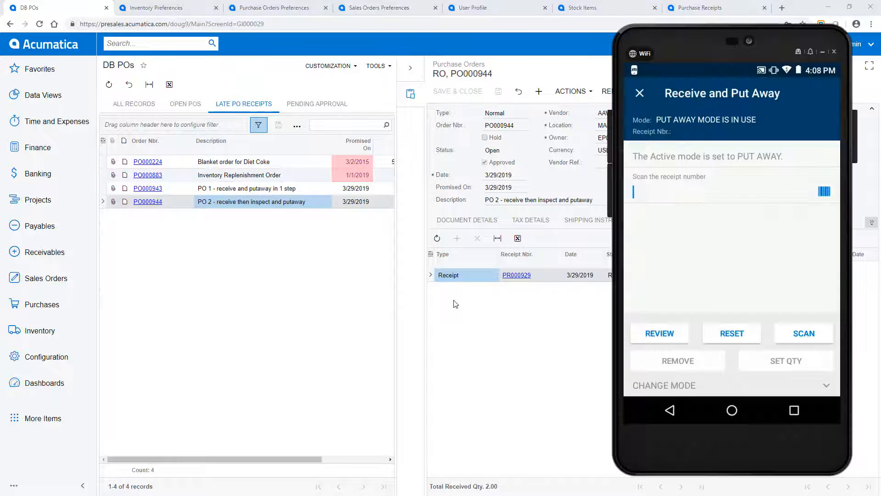
pyautogui.write('pr000929')
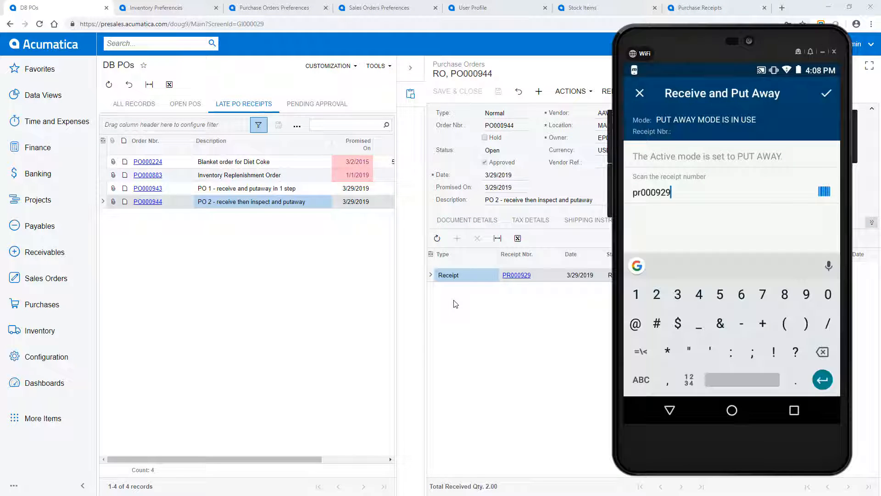
pyautogui.press('Return')
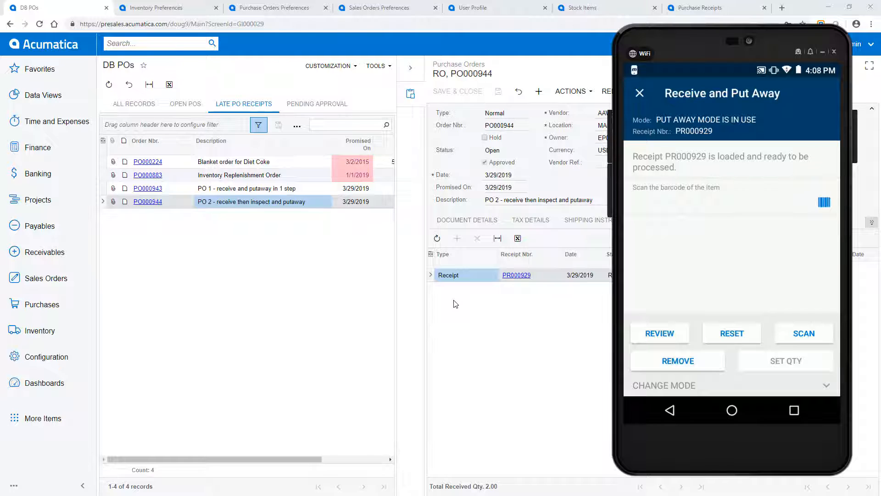
# Put away both AACOMPUT01 units using barcode 1111 to destination location R1S1 and complete the receipt's processing
pyautogui.write('1111')
pyautogui.press('Return')
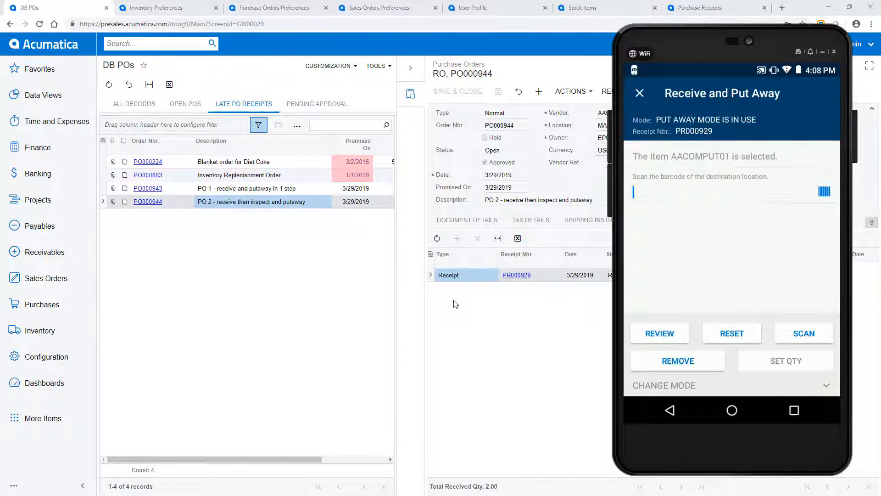
pyautogui.write('R1S1')
pyautogui.press('Return')
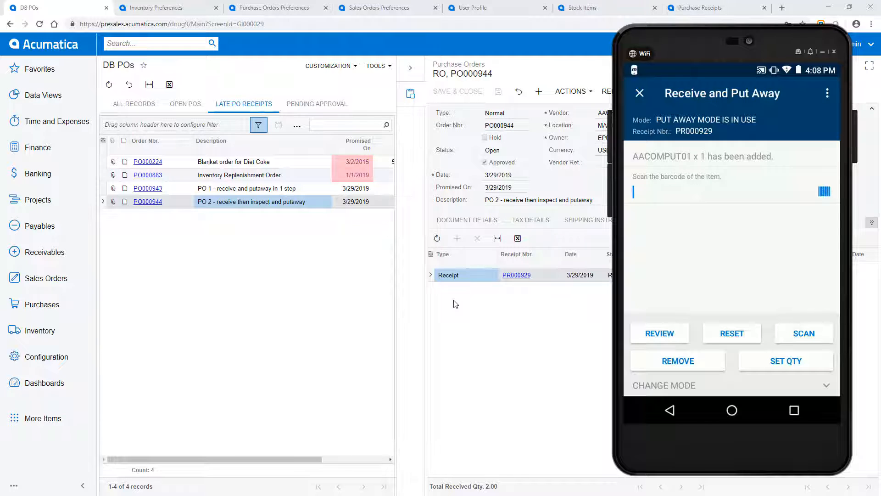
pyautogui.write('1111')
pyautogui.press('Return')
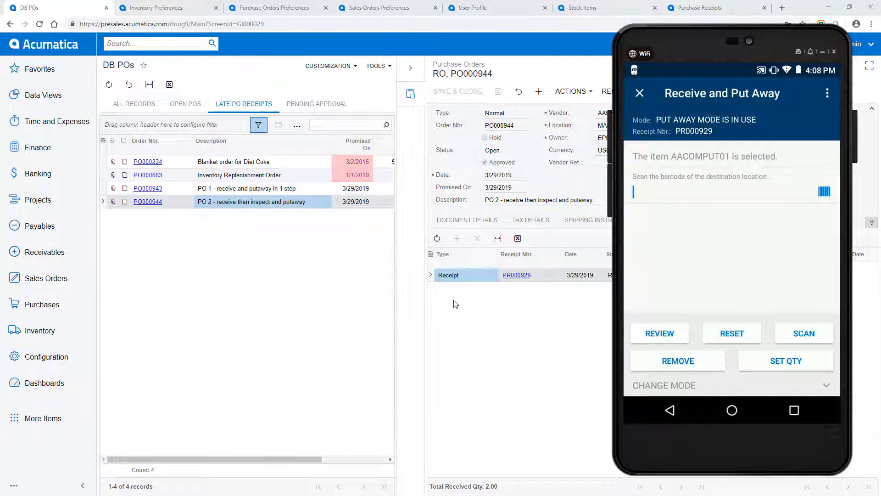
pyautogui.write('R1S1')
pyautogui.press('Return')
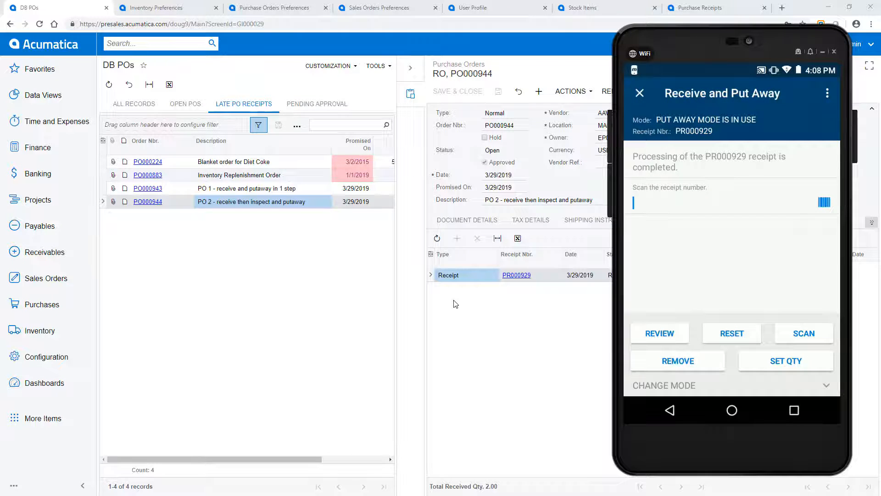
# Open the inventory Transfers form in the browser and go to the last transfer record
pyautogui.click(39, 330)
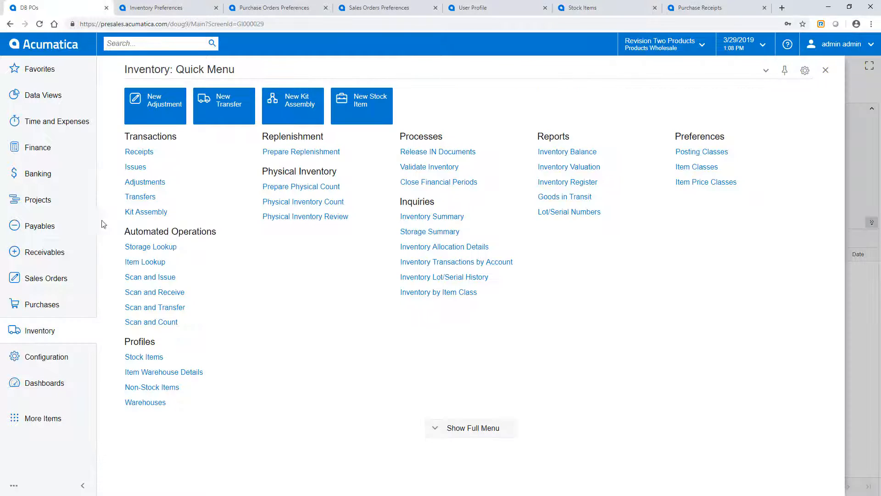
pyautogui.click(246, 112)
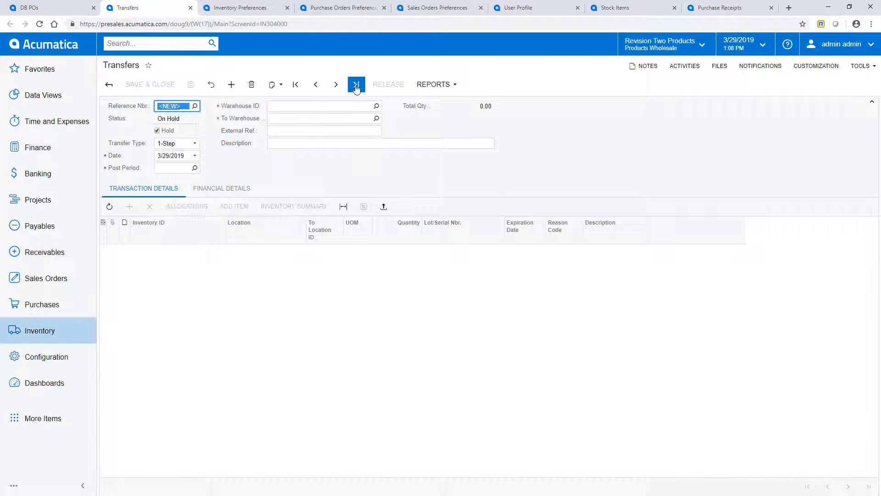
pyautogui.click(356, 85)
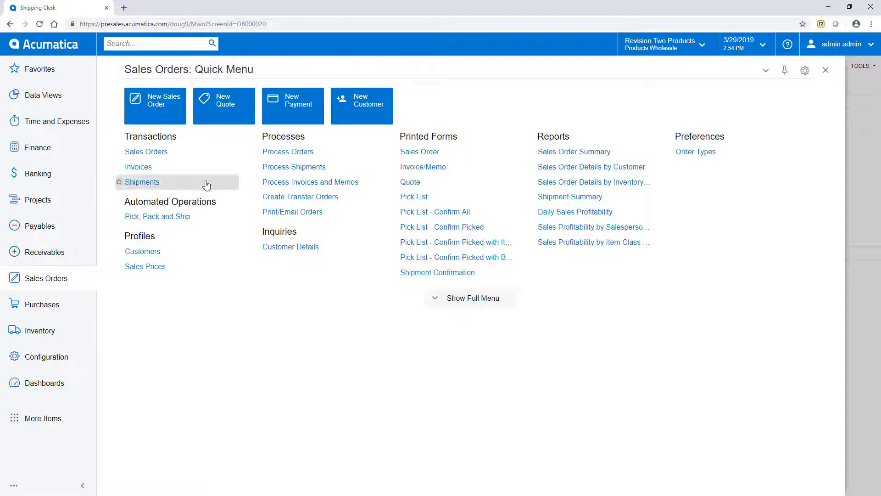
# Process all sales orders with the Create Shipment action in a separate Process Orders window, and close that window when processing completes
pyautogui.rightClick(274, 153)
pyautogui.click(278, 167)
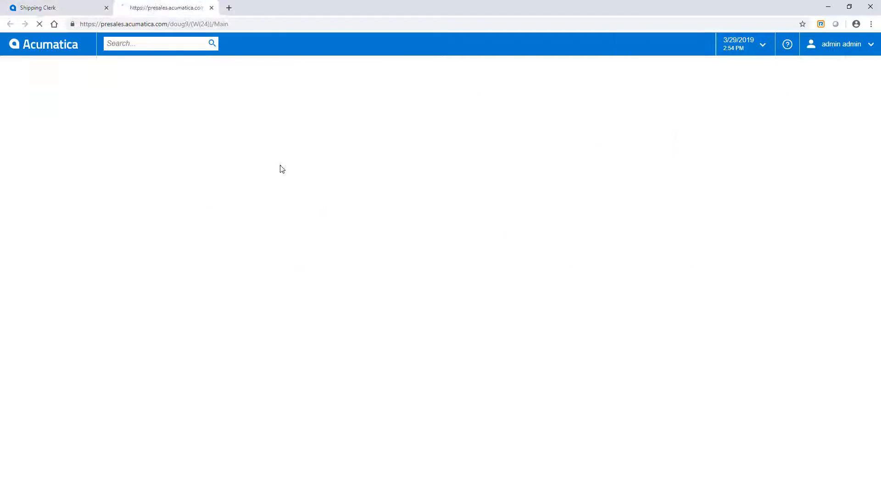
pyautogui.click(261, 111)
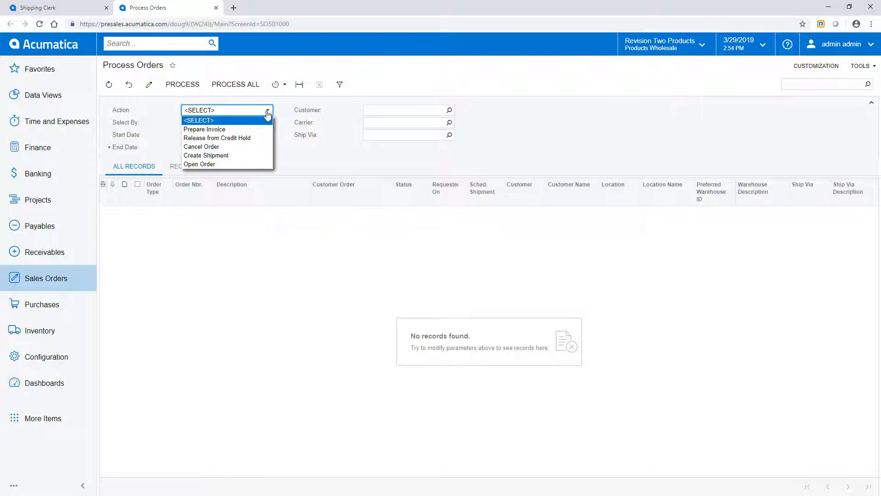
pyautogui.click(235, 156)
pyautogui.click(230, 84)
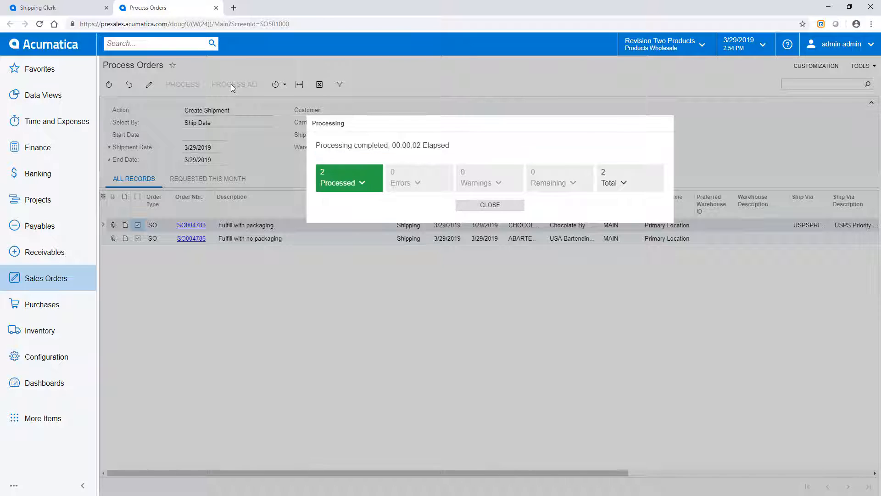
pyautogui.click(216, 8)
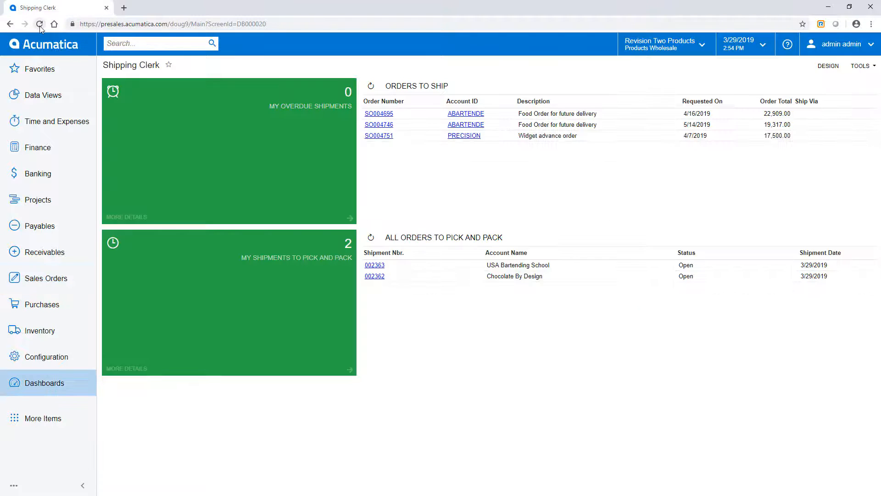
# From All Orders to Pick and Pack, show USA Bartending School's open shipment in the side panel and print its pick list
pyautogui.click(453, 238)
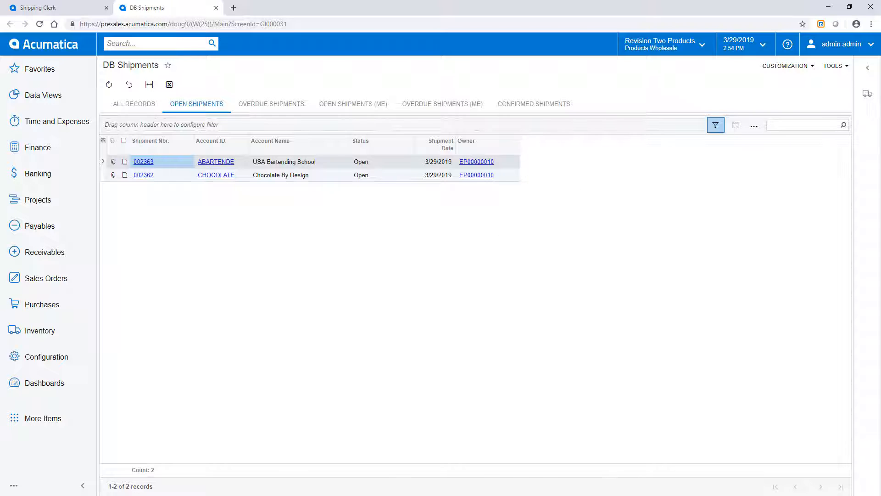
pyautogui.click(867, 94)
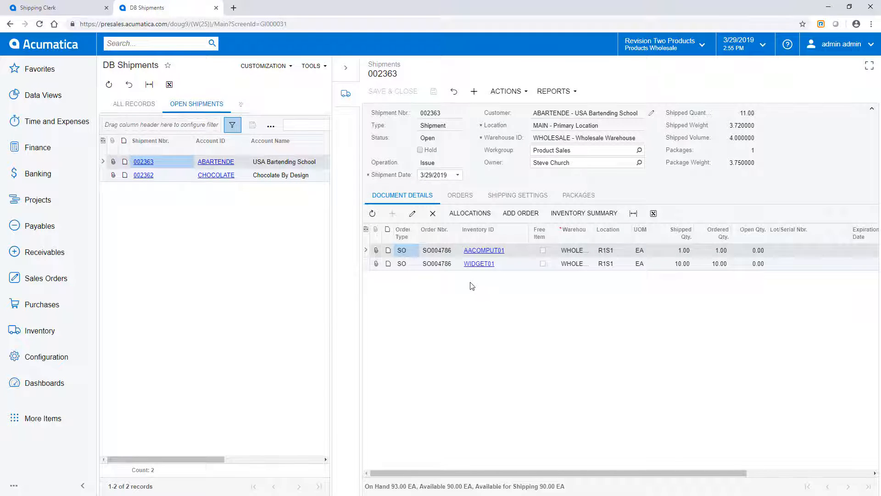
pyautogui.click(521, 92)
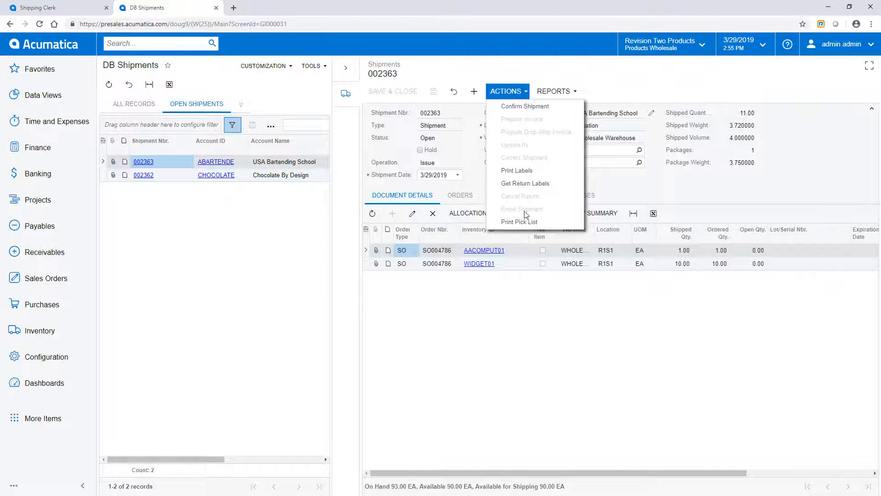
pyautogui.click(519, 222)
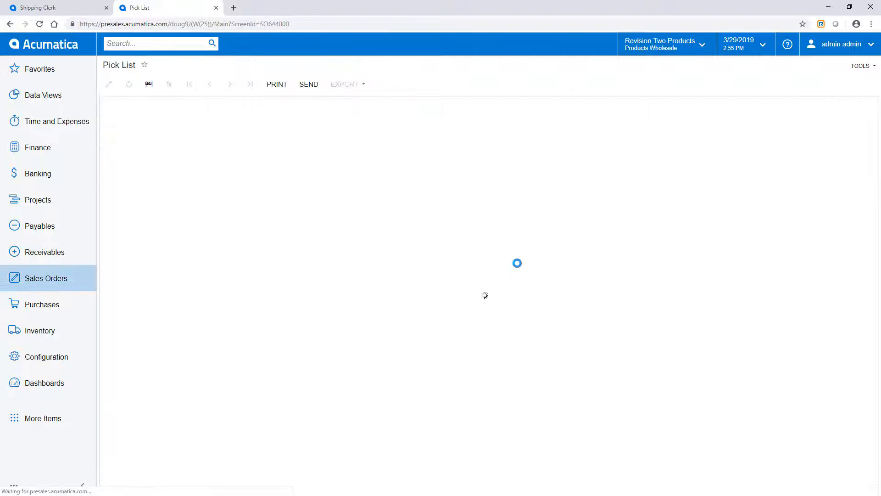
# Switch to the mobile app and load USA Bartending School's shipment in Pick, Pack and Ship by entering its shipment number
pyautogui.hotkey('alt', 'Tab')
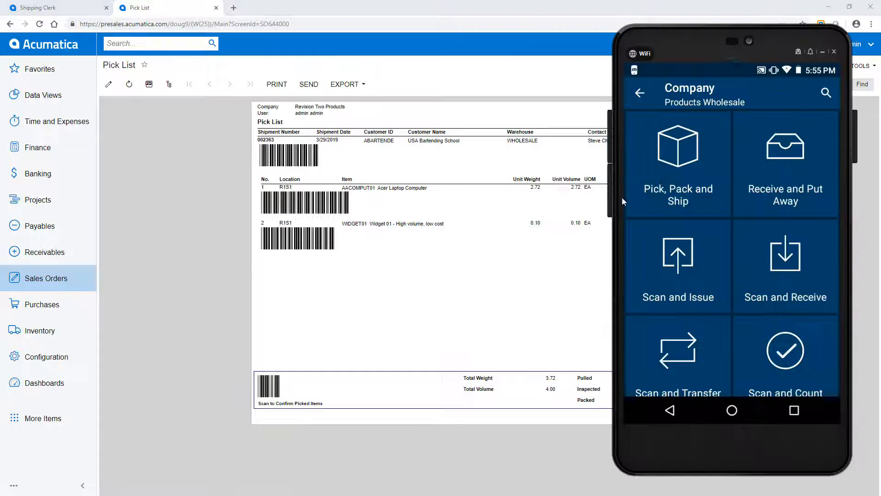
pyautogui.click(673, 178)
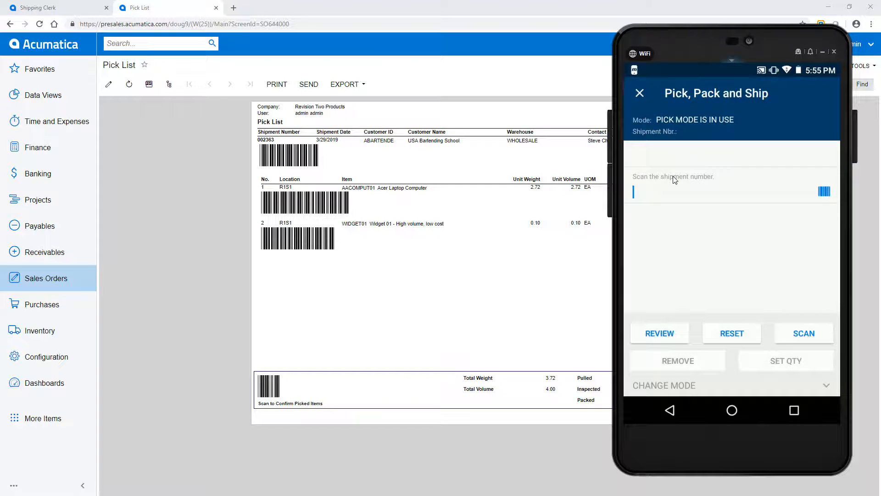
pyautogui.write('002363')
pyautogui.press('Return')
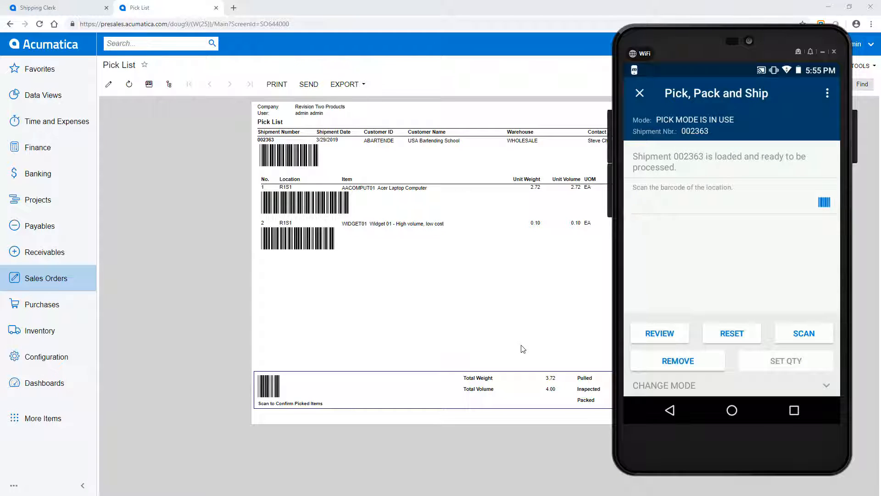
# Pick one AACOMPUT01 unit from location R1S1 and review the shipment's picked items
pyautogui.write('R1S1')
pyautogui.press('Return')
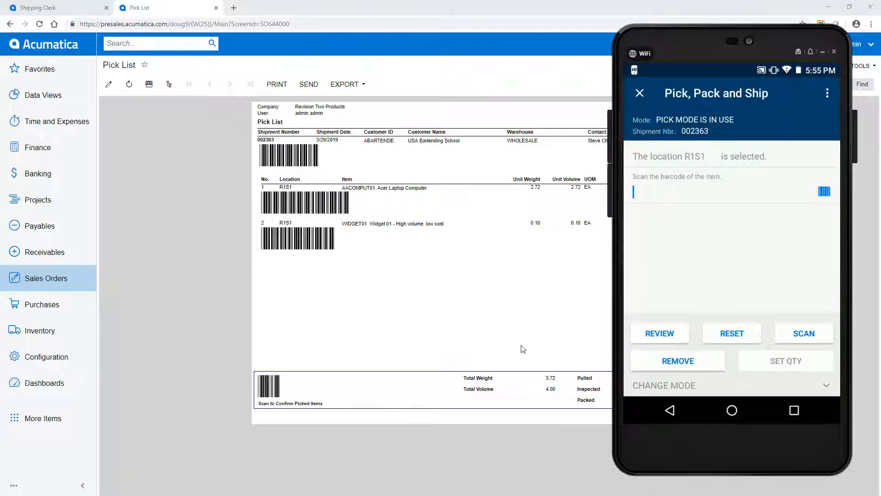
pyautogui.write('AACOMPUT01')
pyautogui.press('Return')
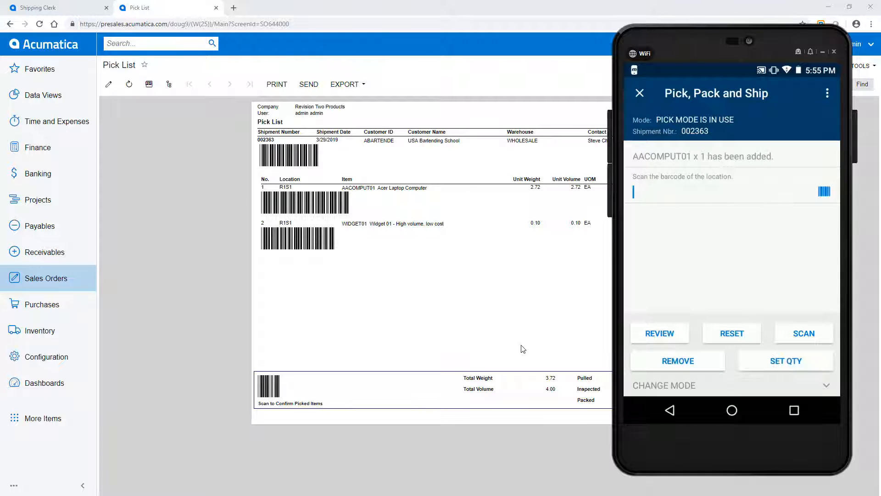
pyautogui.click(654, 342)
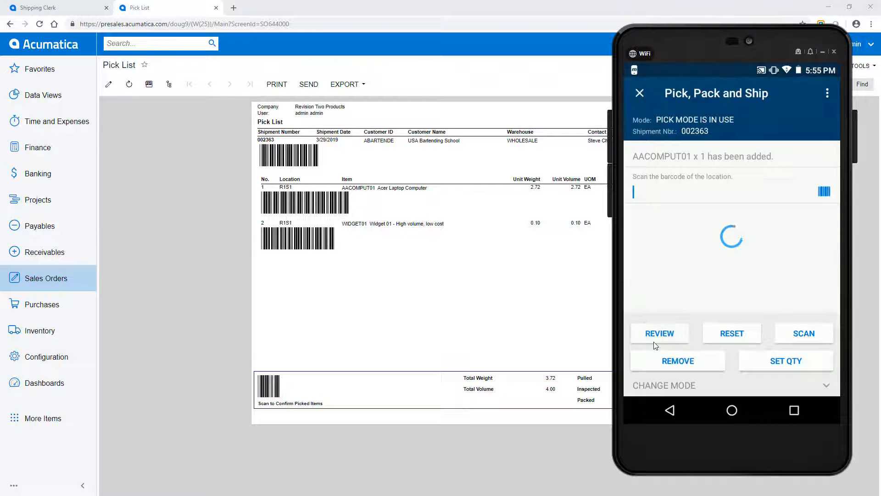
pyautogui.press('Escape')
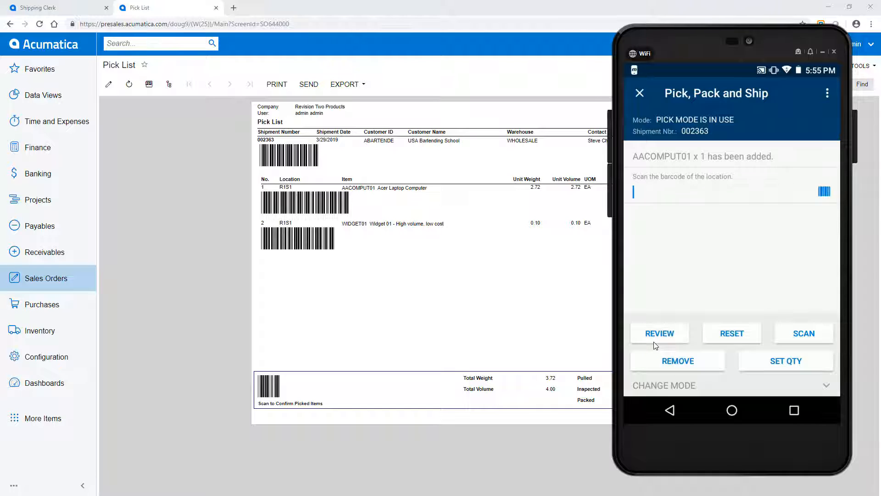
# Pick WIDGET01 from location R1S1 using barcode 5558 and complete the shipment's processing
pyautogui.write('R1S1')
pyautogui.press('Return')
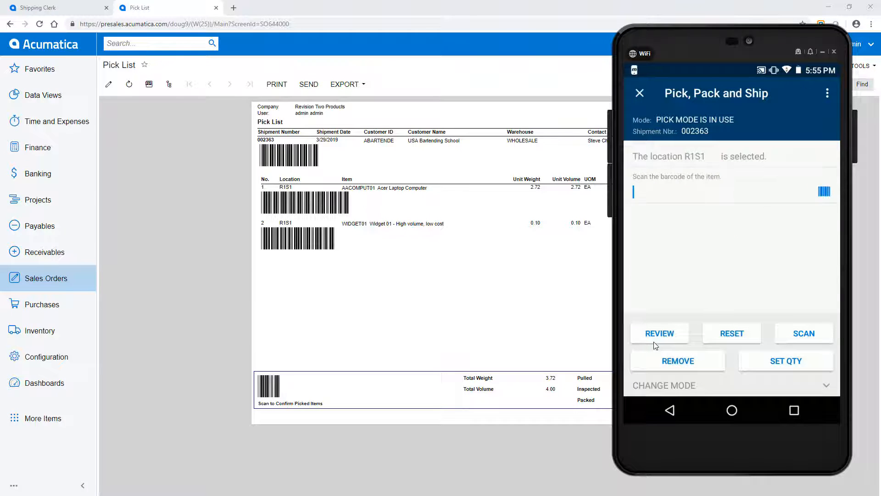
pyautogui.write('5558')
pyautogui.press('Return')
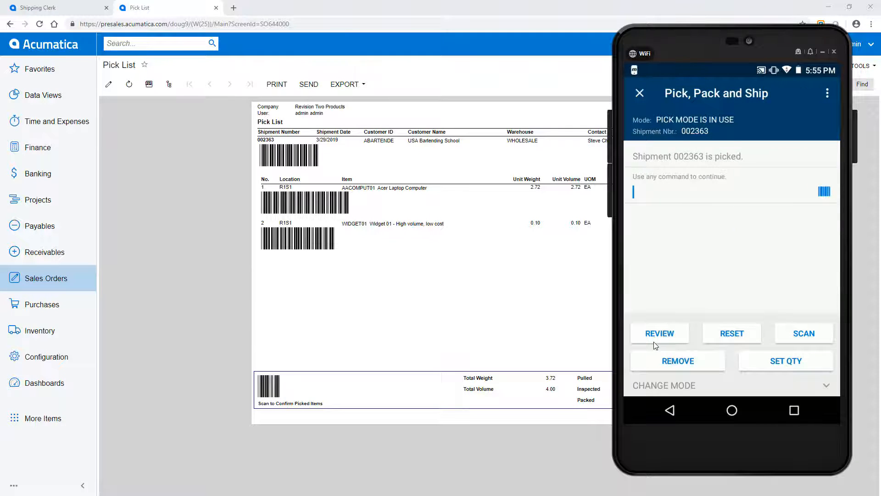
pyautogui.press('Menu')
pyautogui.press('Return')
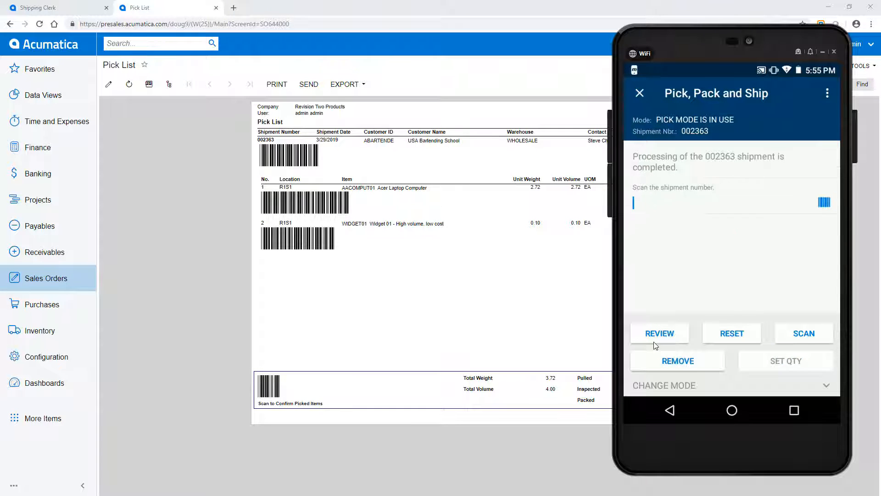
# Open USA Bartending School's newest shipment from the Shipments list in the browser and print its Shipment Confirmation
pyautogui.click(52, 276)
pyautogui.click(136, 183)
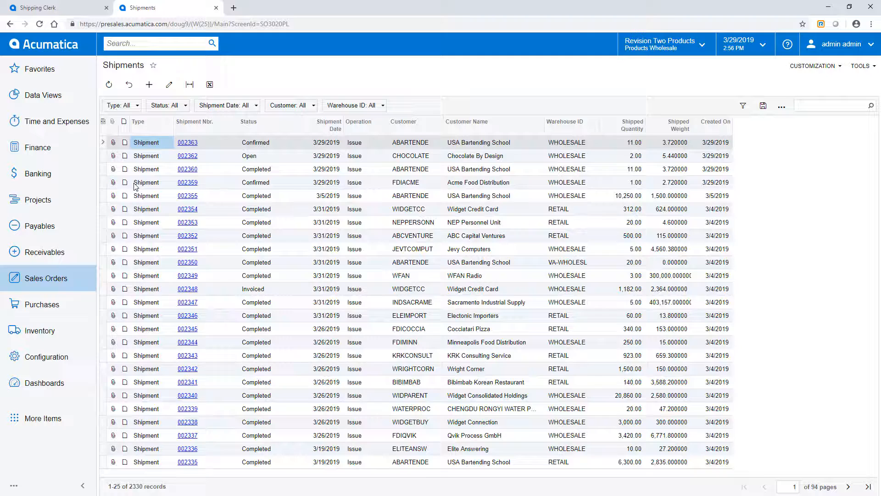
pyautogui.click(184, 142)
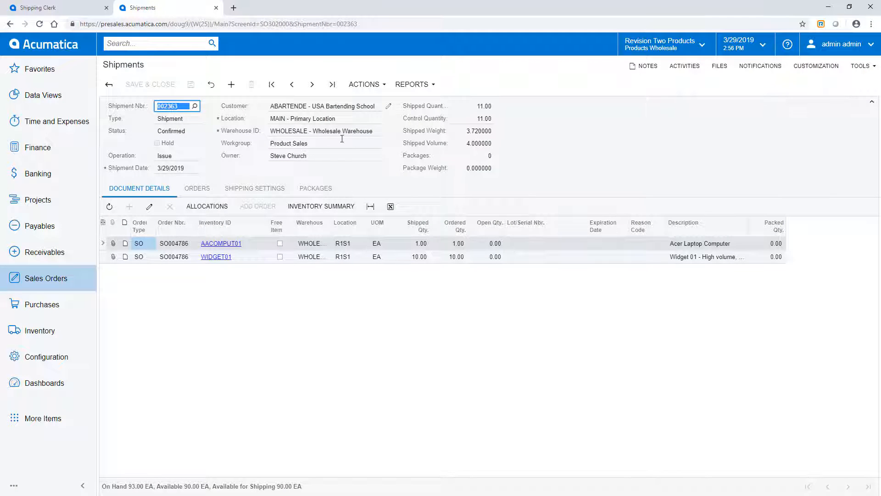
pyautogui.click(365, 84)
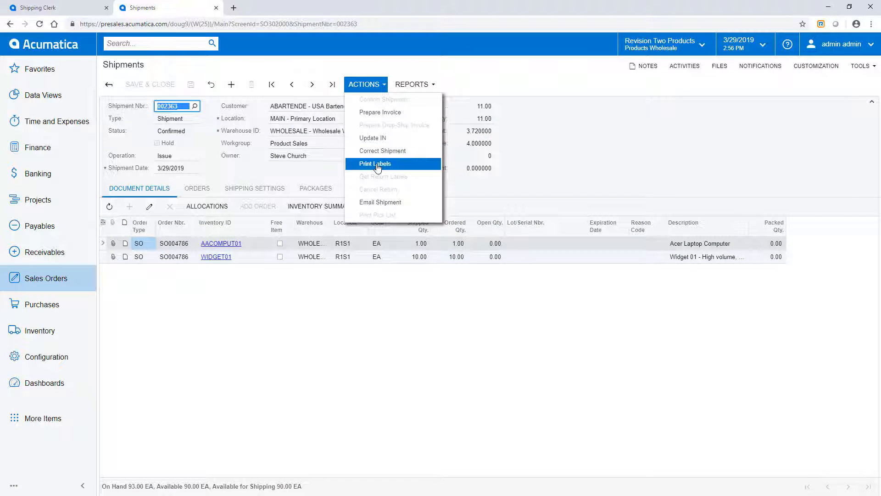
pyautogui.click(411, 84)
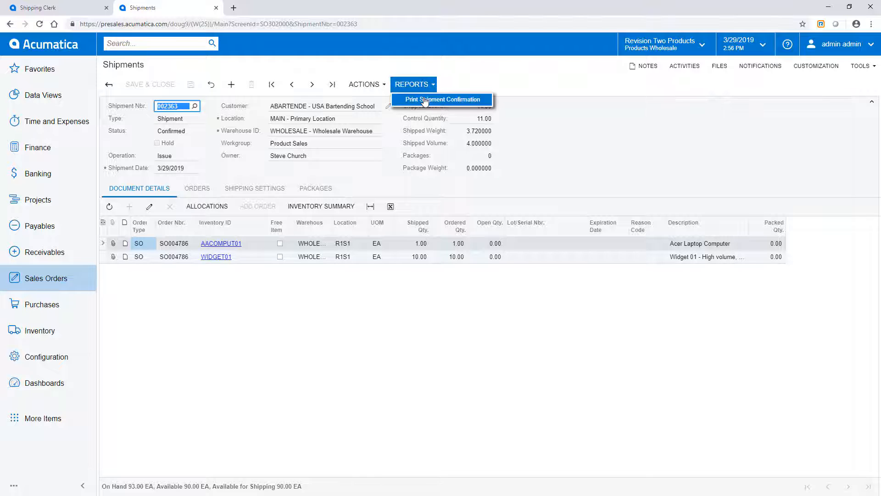
pyautogui.click(425, 100)
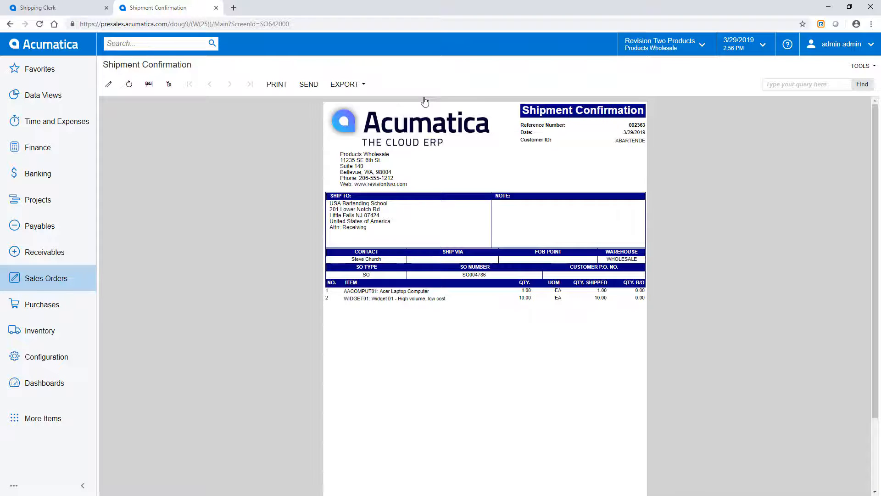
# Return to the Shipping Clerk dashboard and show Chocolate By Design's shipment from All Orders to Pick and Pack in the side panel
pyautogui.click(216, 8)
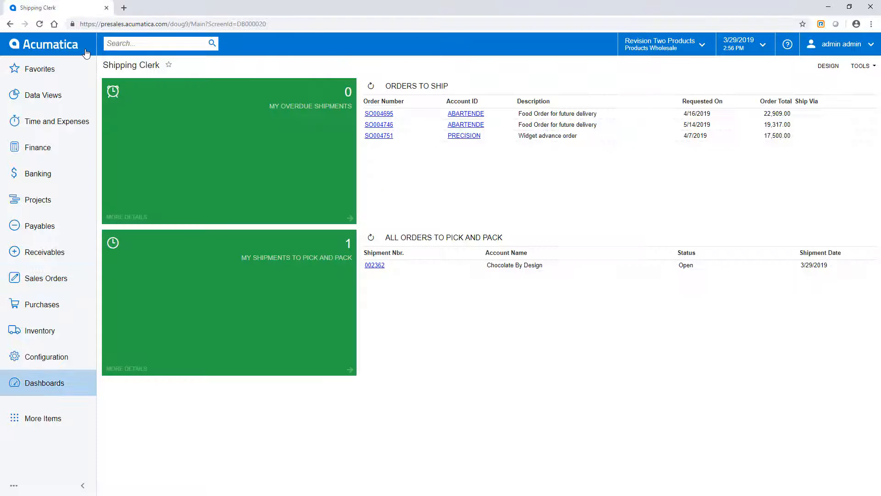
pyautogui.click(415, 245)
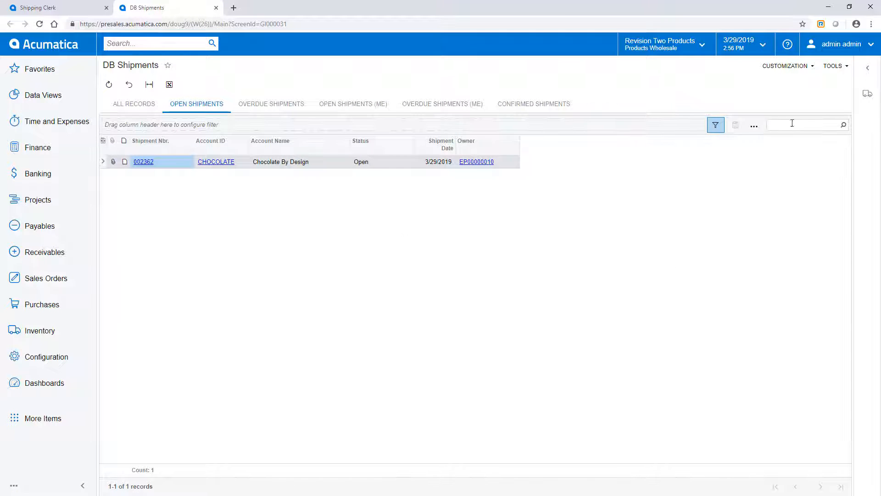
pyautogui.click(867, 94)
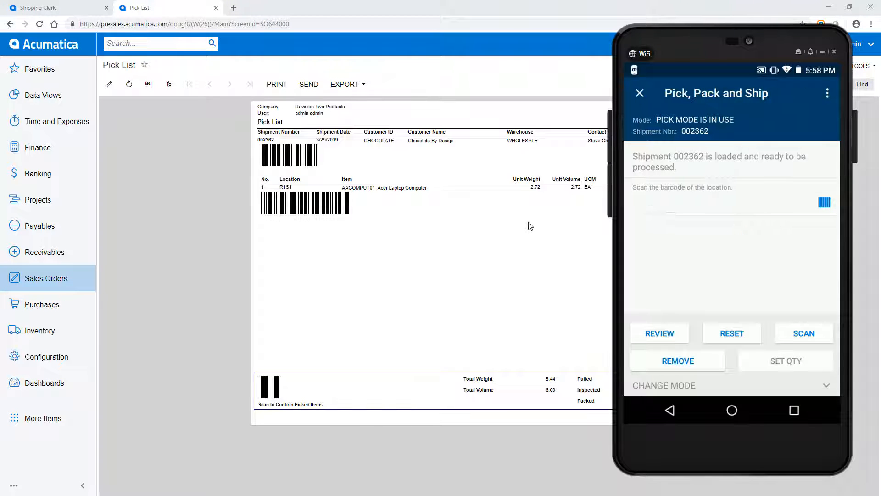
# Pick two AACOMPUT01 units from location R1S1 using barcode 1111 for Chocolate By Design's shipment in the mobile app
pyautogui.write('R1S1')
pyautogui.press('Return')
pyautogui.write('1111')
pyautogui.press('Return')
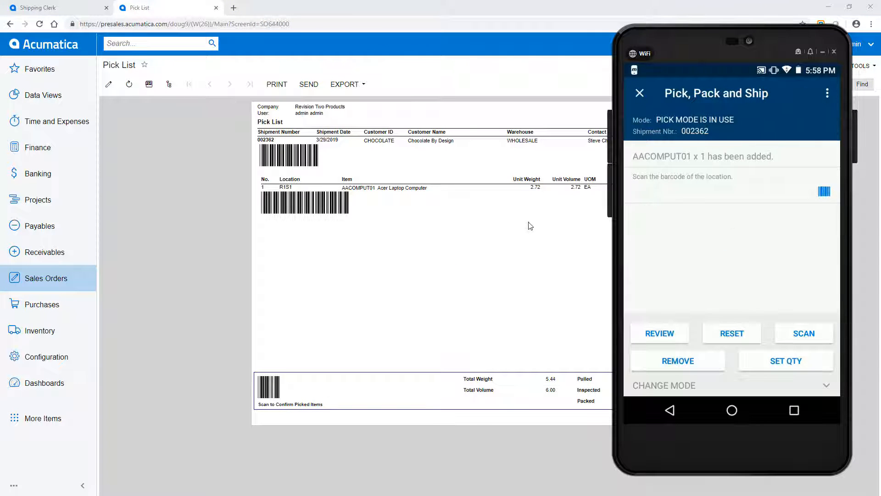
pyautogui.write('R1S1')
pyautogui.press('Return')
pyautogui.write('1111')
pyautogui.press('Return')
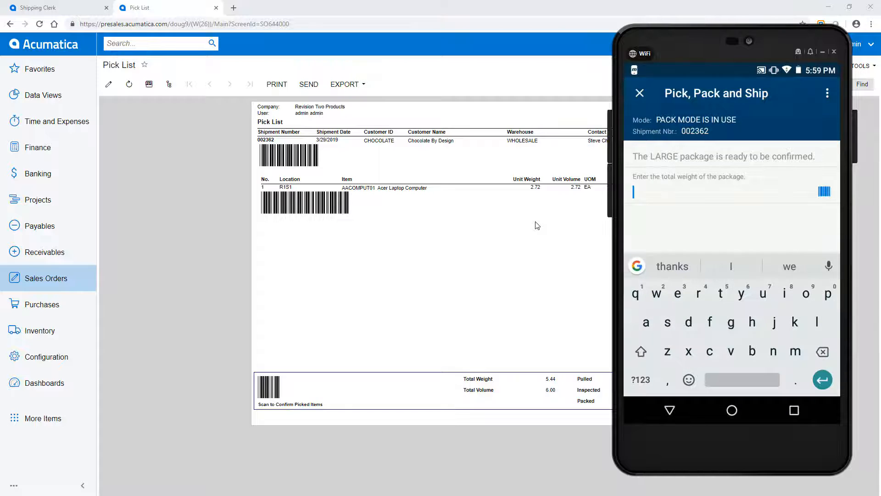
# Enter 5 as the LARGE package's total weight in Pack mode and complete the shipment's processing
pyautogui.write('5')
pyautogui.press('Return')
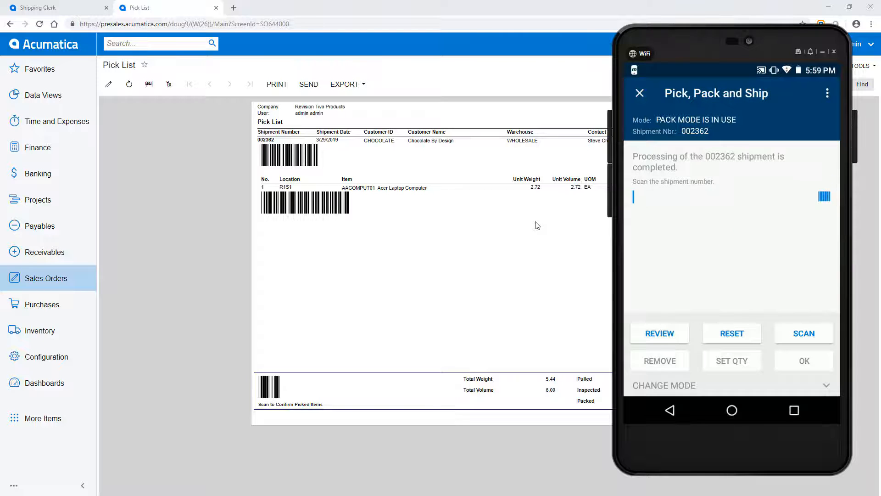
# Open Chocolate By Design's confirmed shipment from the Shipments list in the browser and view the shipping label attached to its LARGE package
pyautogui.click(49, 280)
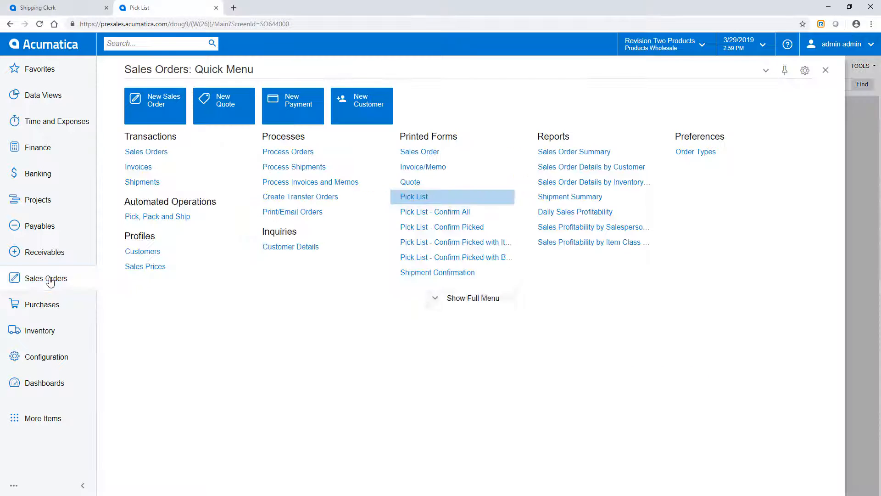
pyautogui.click(138, 181)
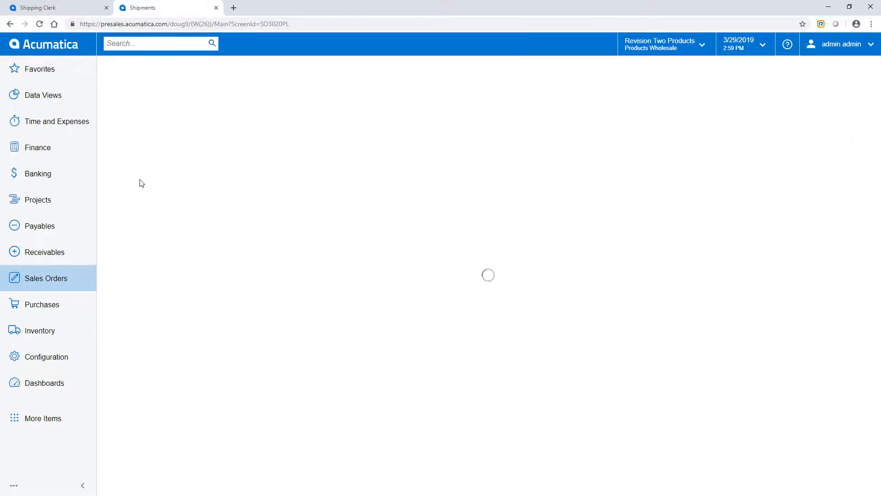
pyautogui.click(187, 157)
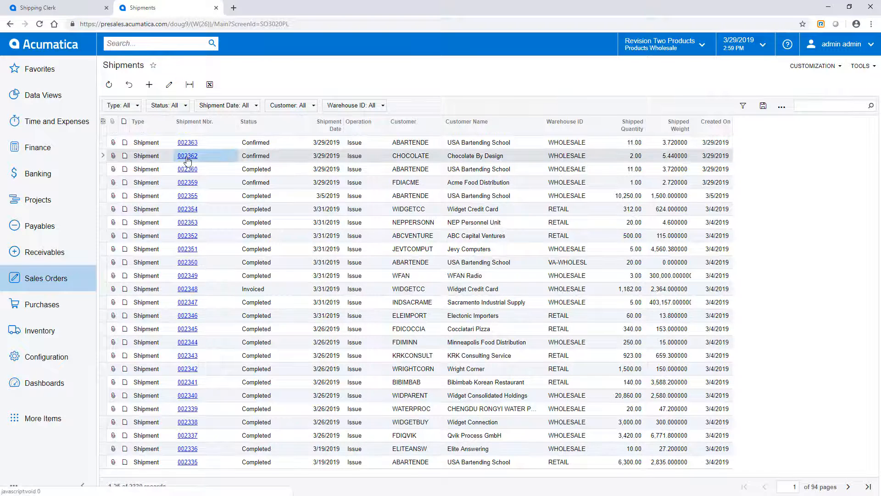
pyautogui.click(317, 188)
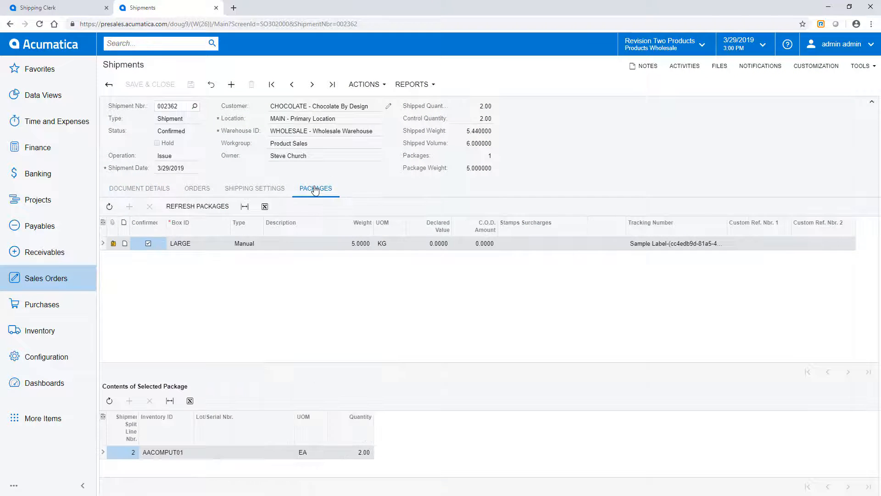
pyautogui.click(113, 243)
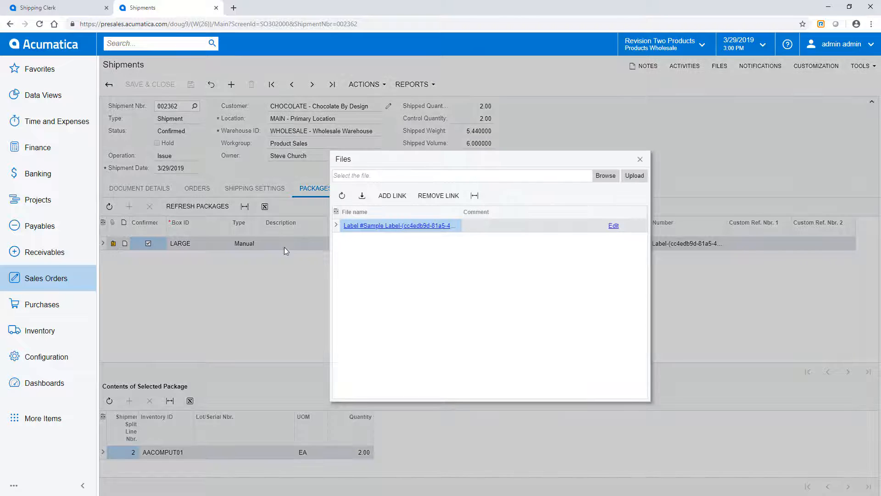
pyautogui.click(367, 226)
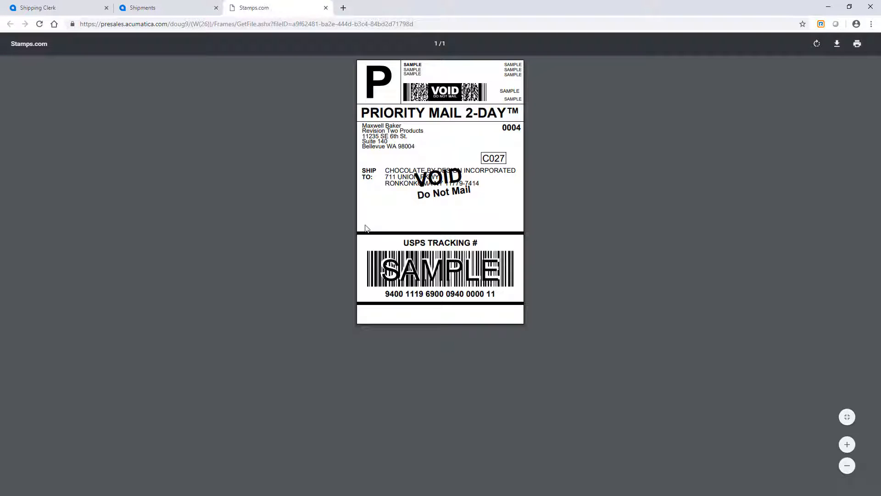